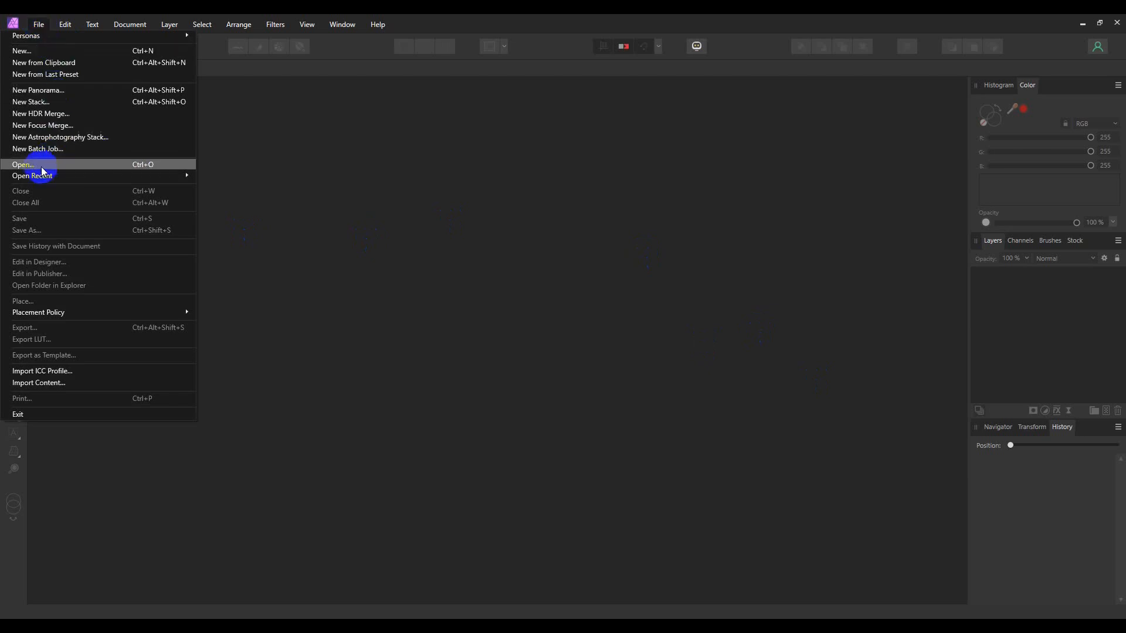
Step: Open the blueprint image 10047846t2.jpg
left_click(441, 120)
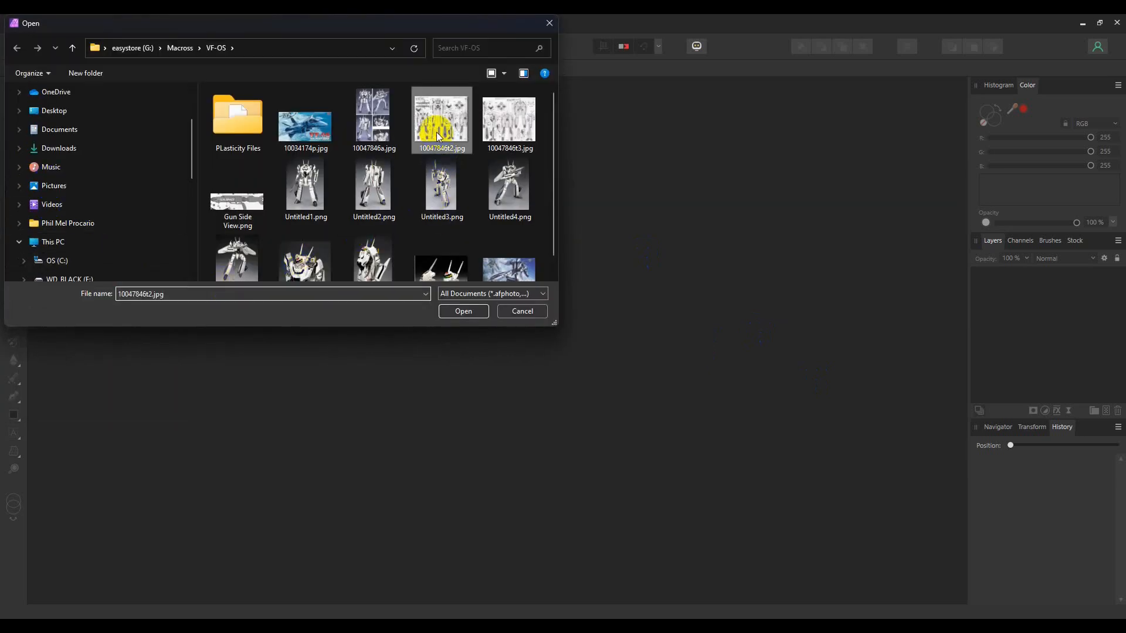
left_click(463, 311)
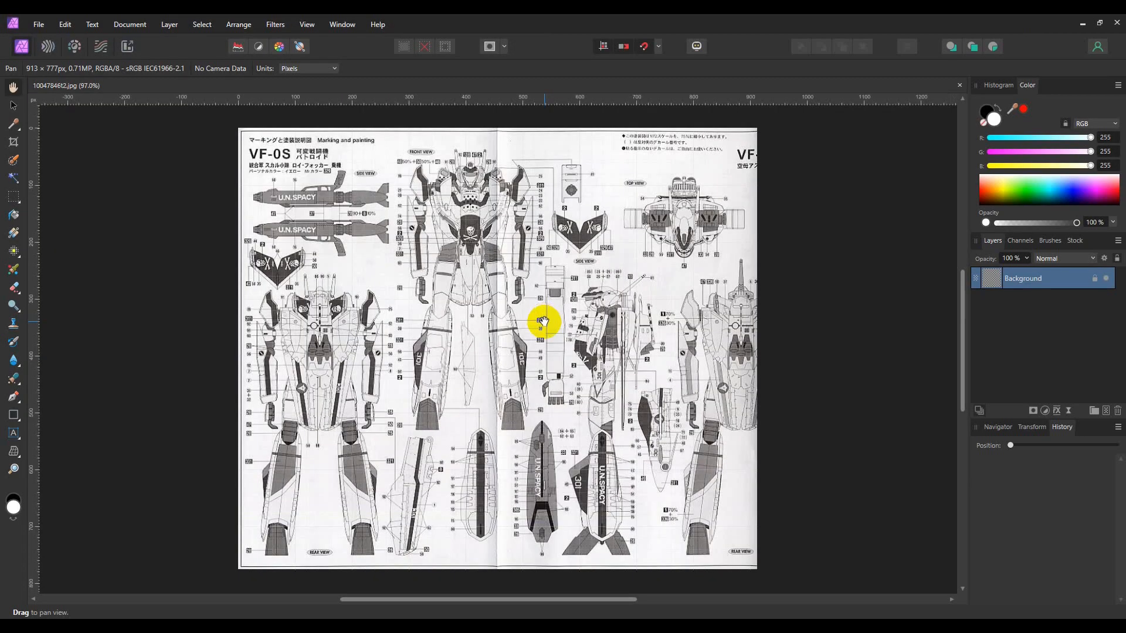
Step: Zoom in on the side-view gun and place vertical guides at its two ends and horizontal guides above and below it
left_click_drag(367, 228, 505, 305)
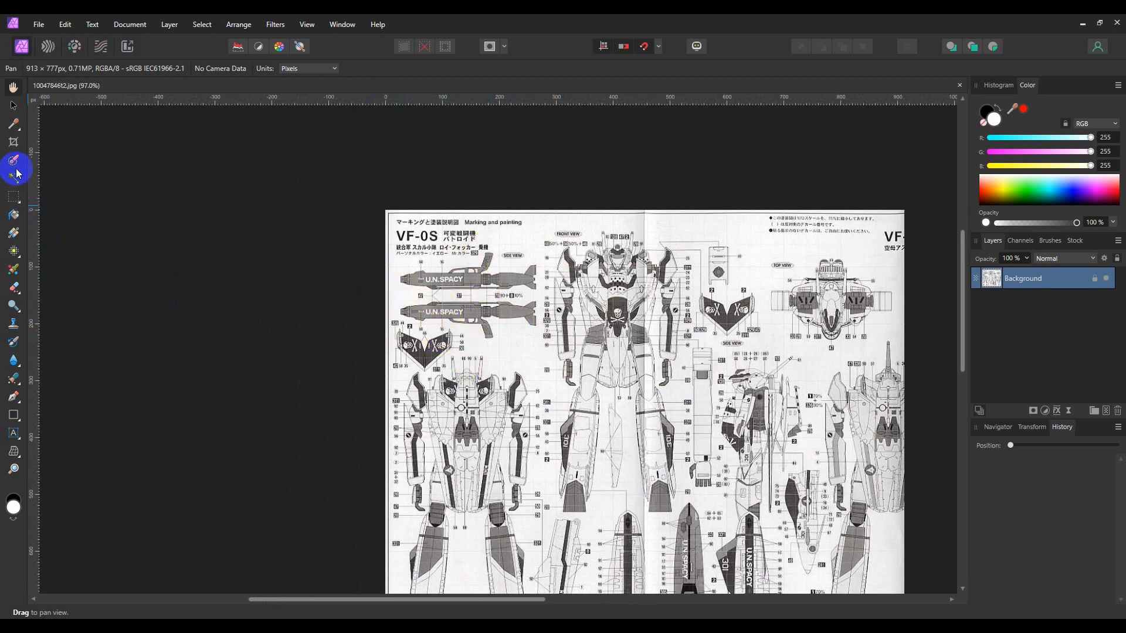
left_click(14, 469)
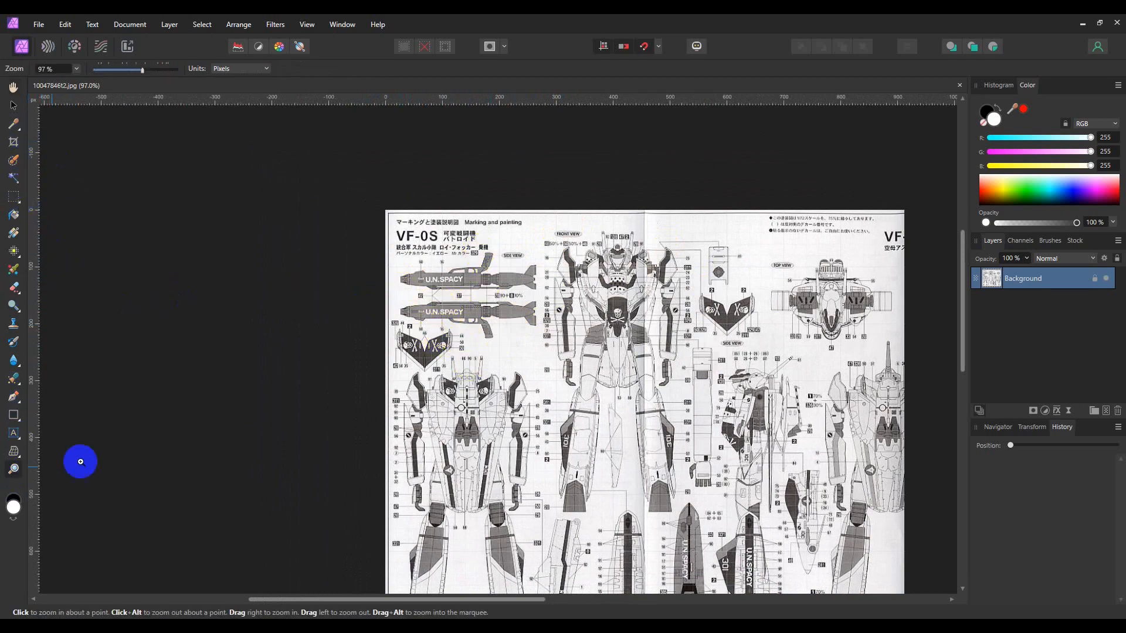
left_click(470, 297)
left_click_drag(504, 385, 692, 566)
middle_click_drag(470, 366, 501, 356)
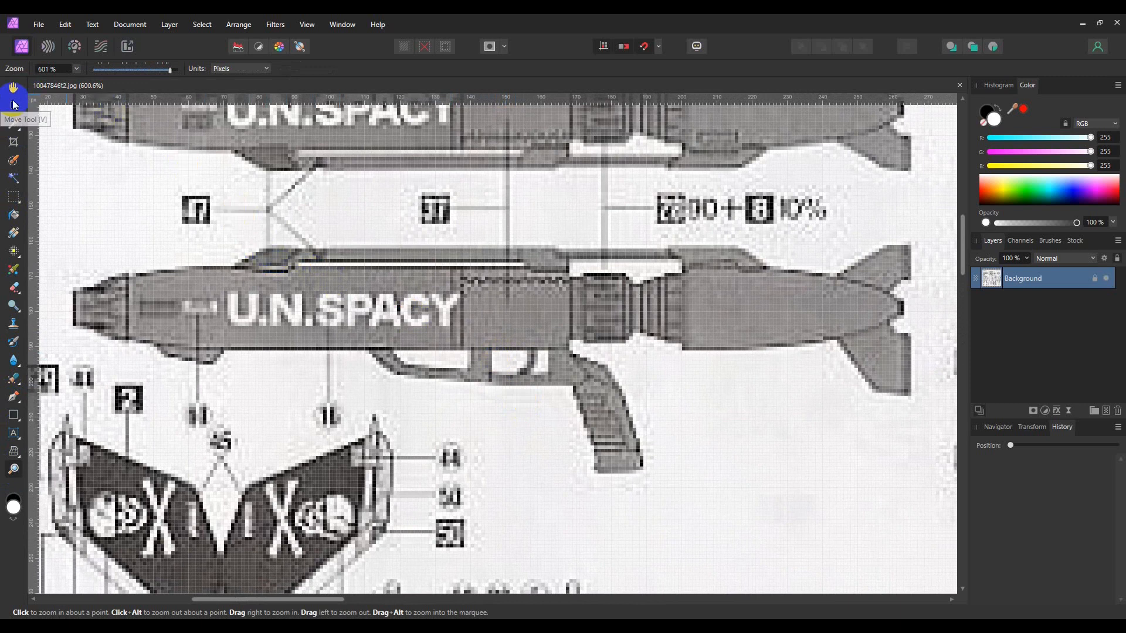
left_click(13, 106)
left_click(46, 243)
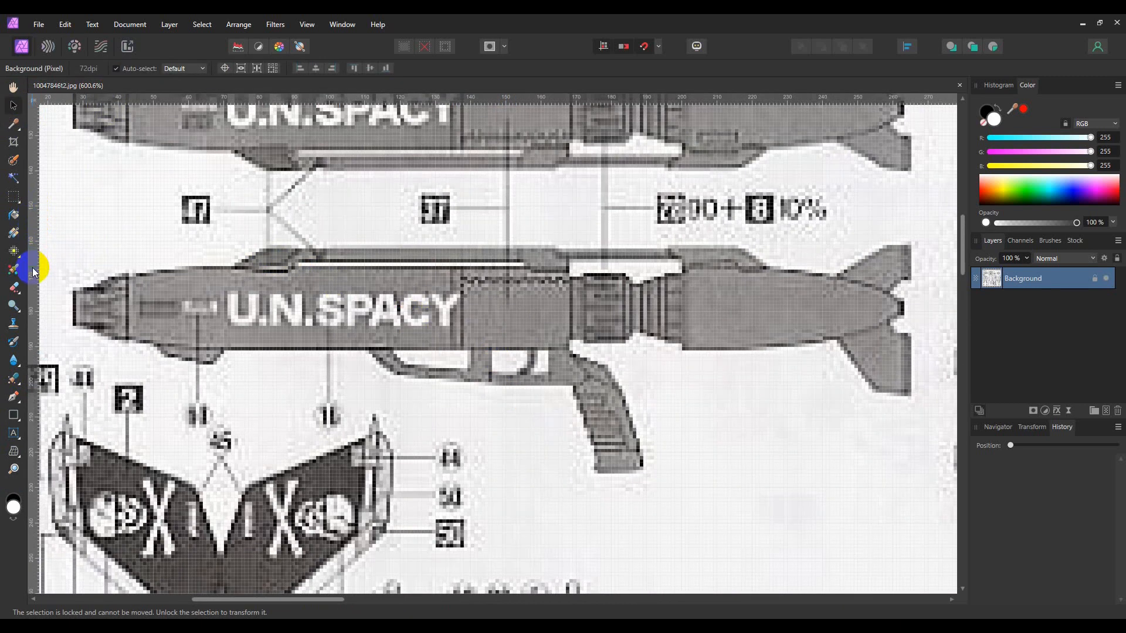
left_click_drag(33, 262, 71, 271)
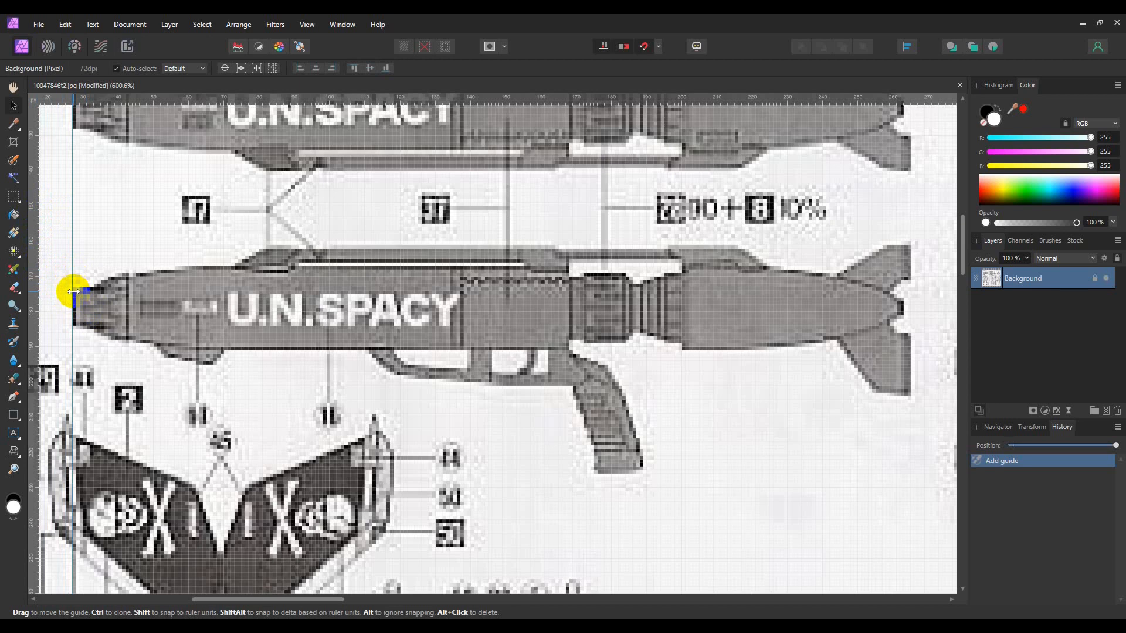
left_click_drag(33, 210, 908, 290)
left_click_drag(560, 95, 553, 245)
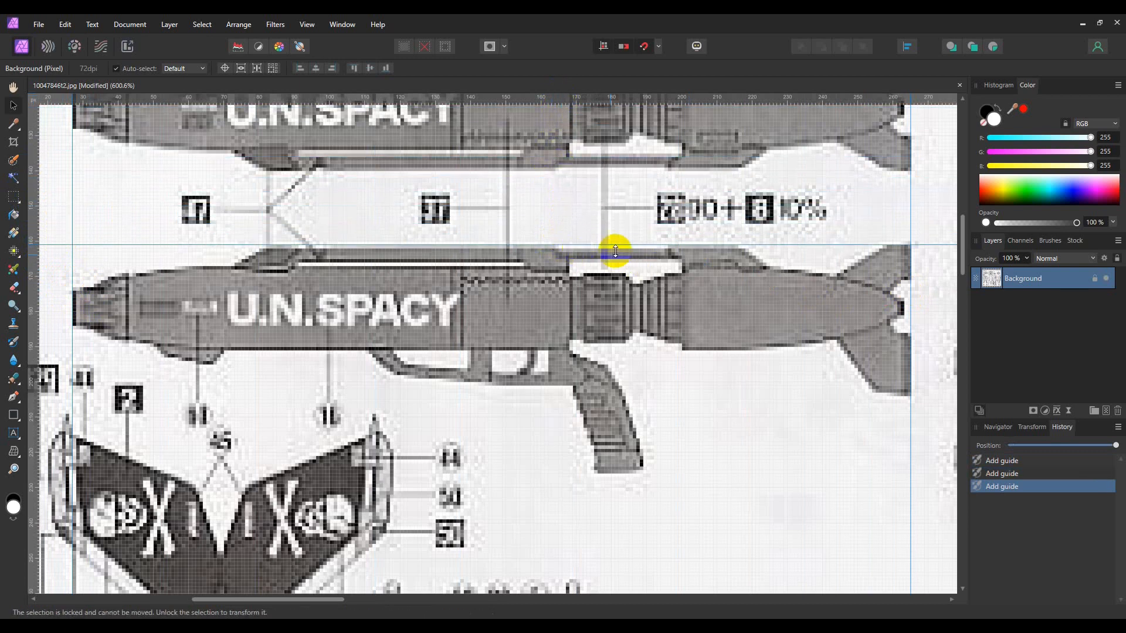
left_click_drag(556, 98, 609, 474)
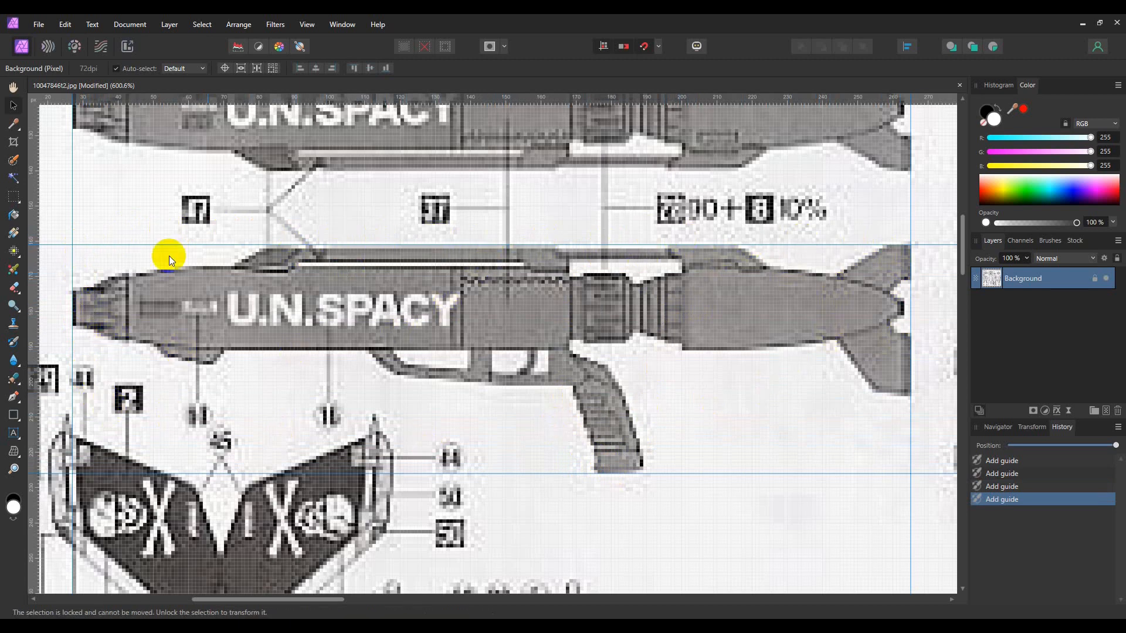
Step: Marquee-select the gun inside the guides and create a new document from the clipboard
left_click(13, 198)
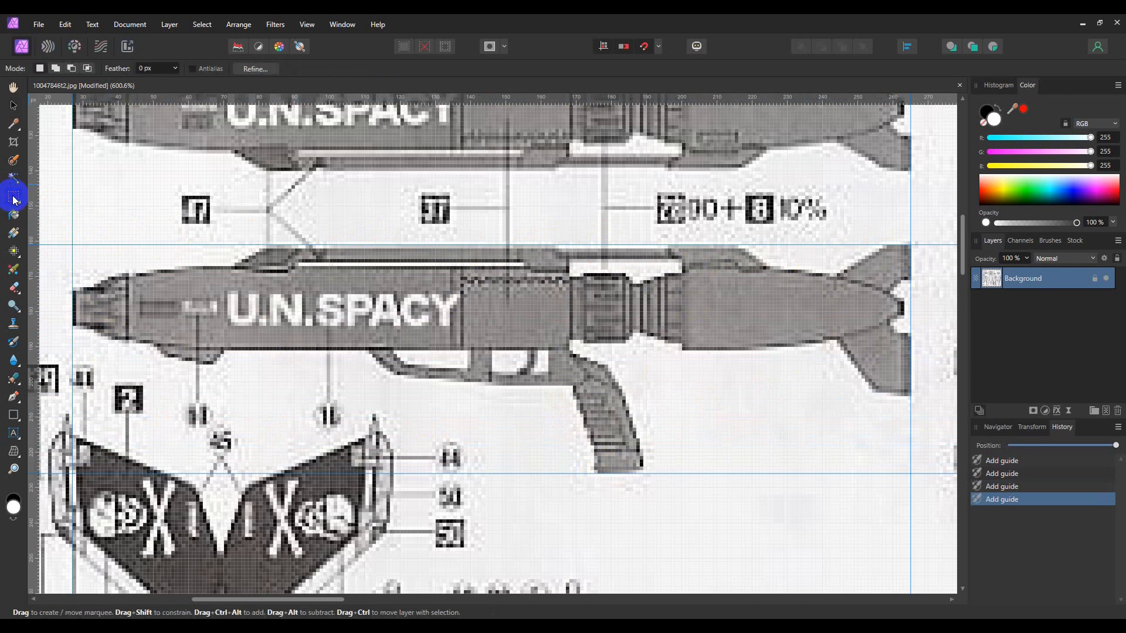
left_click_drag(72, 244, 897, 467)
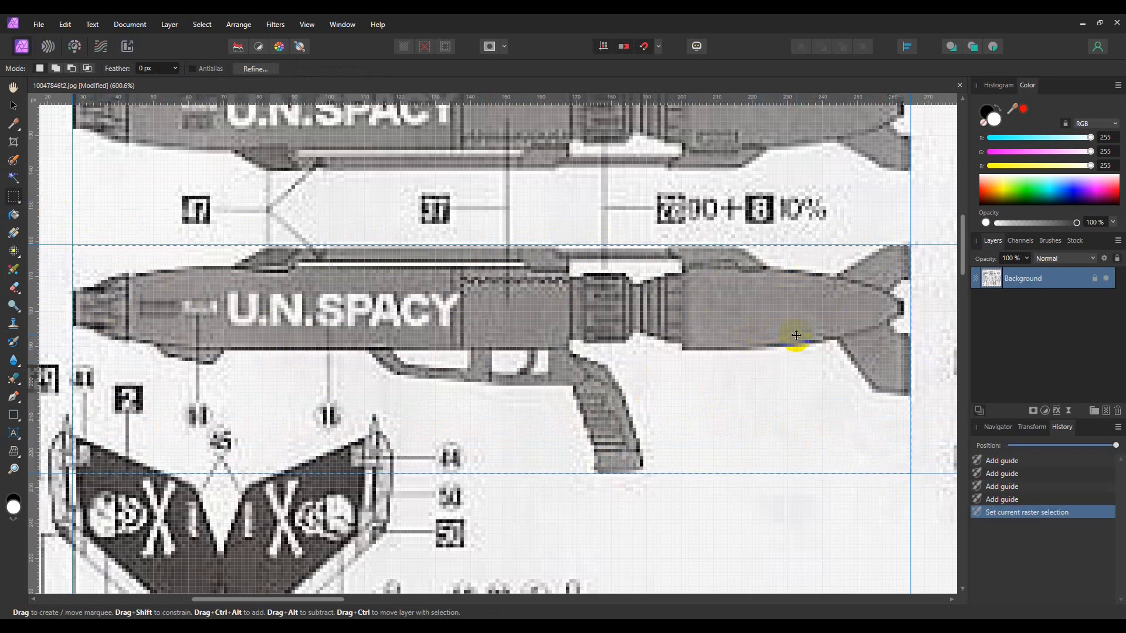
left_click(39, 24)
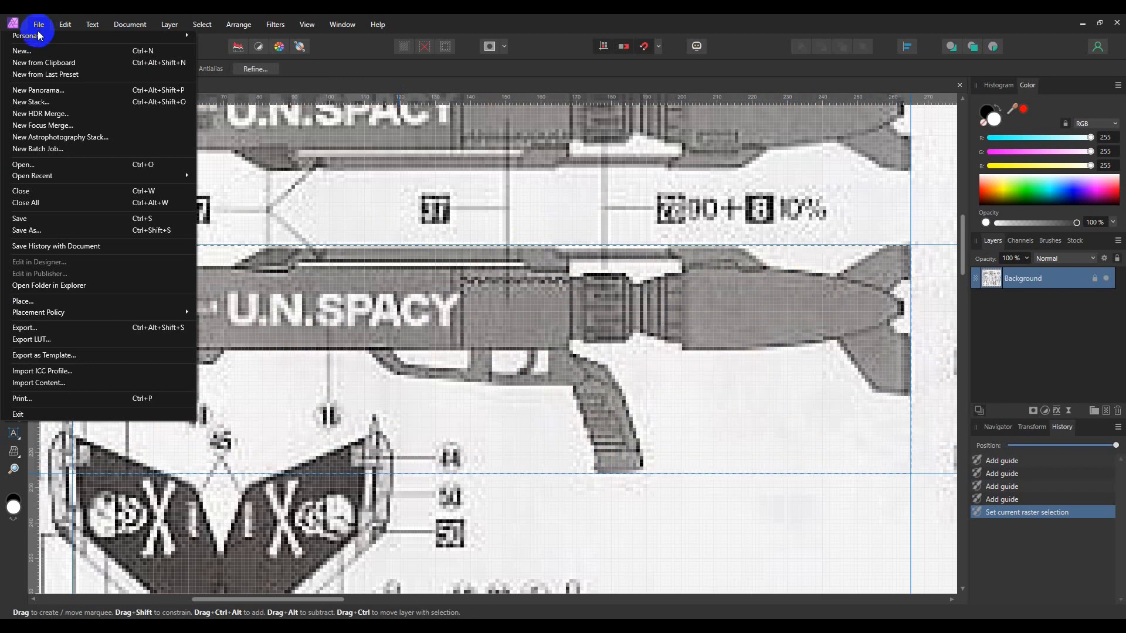
left_click(46, 63)
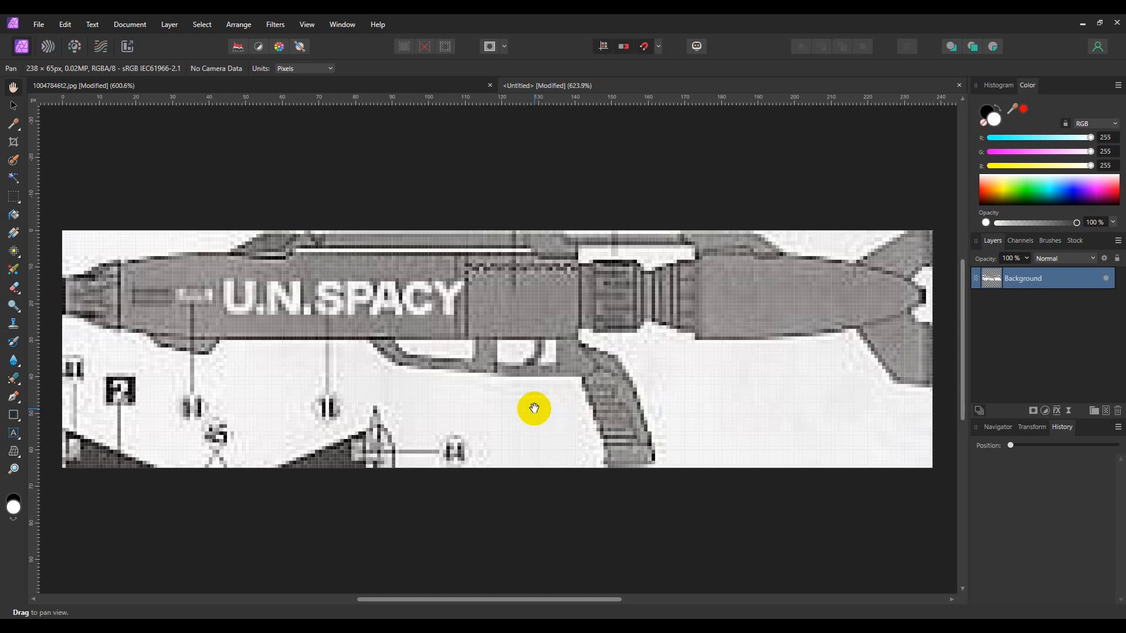
left_click(142, 88)
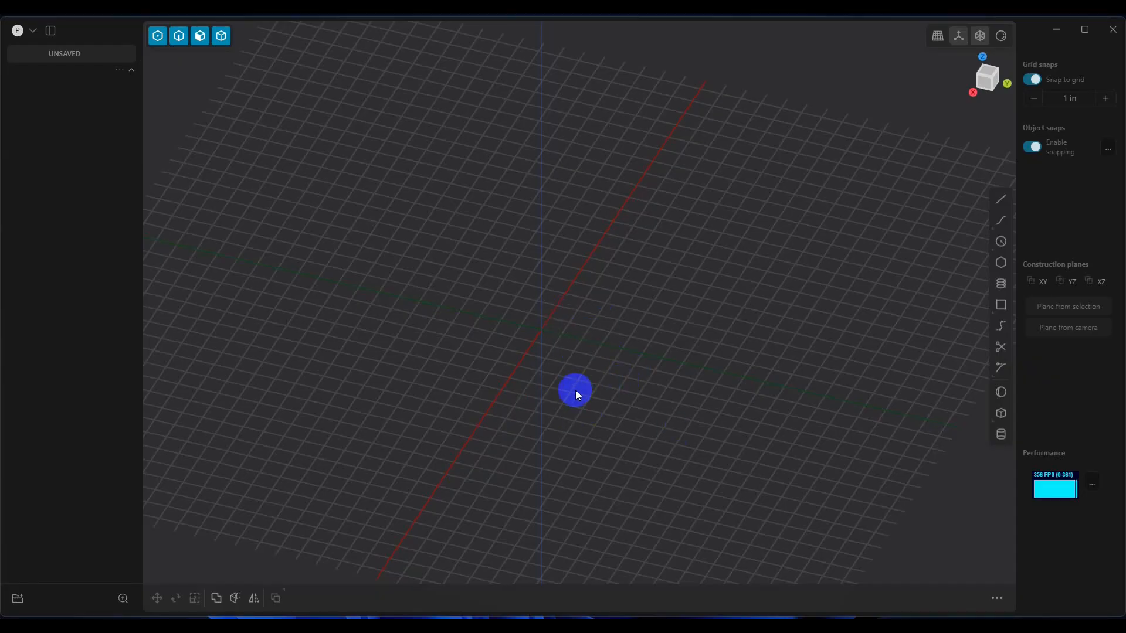
middle_click_drag(575, 389, 610, 366)
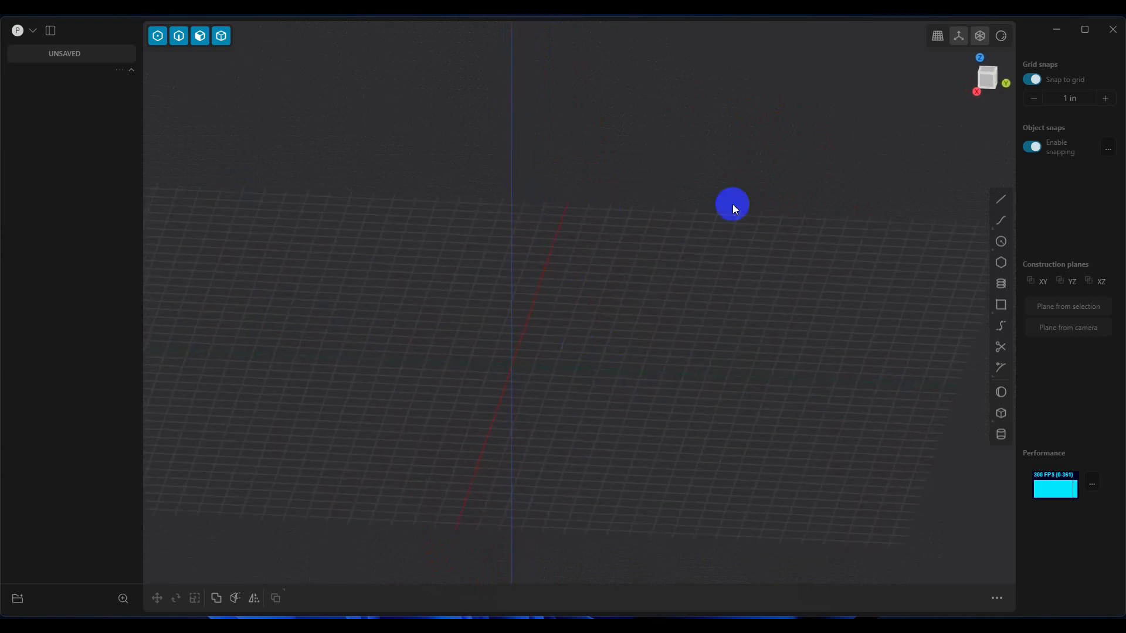
Step: Switch to Plasticity, set the Right view, and import Gun Side View.png into the viewport as a reference image
left_click(976, 91)
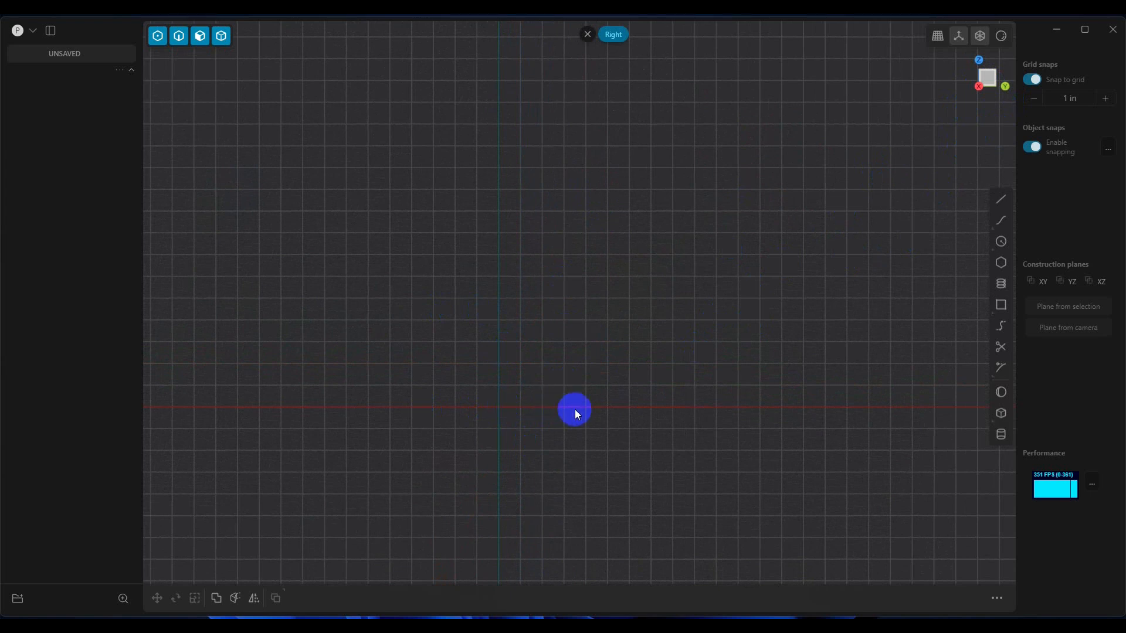
middle_click_drag(487, 424, 540, 357, "shift")
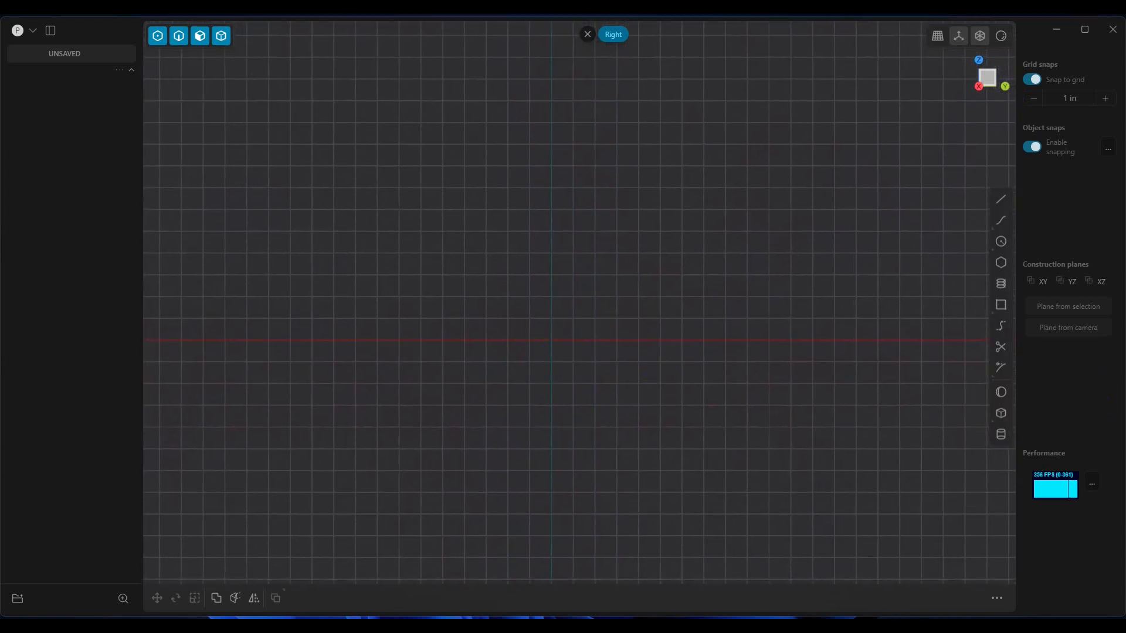
left_click_drag(1024, 385, 544, 353)
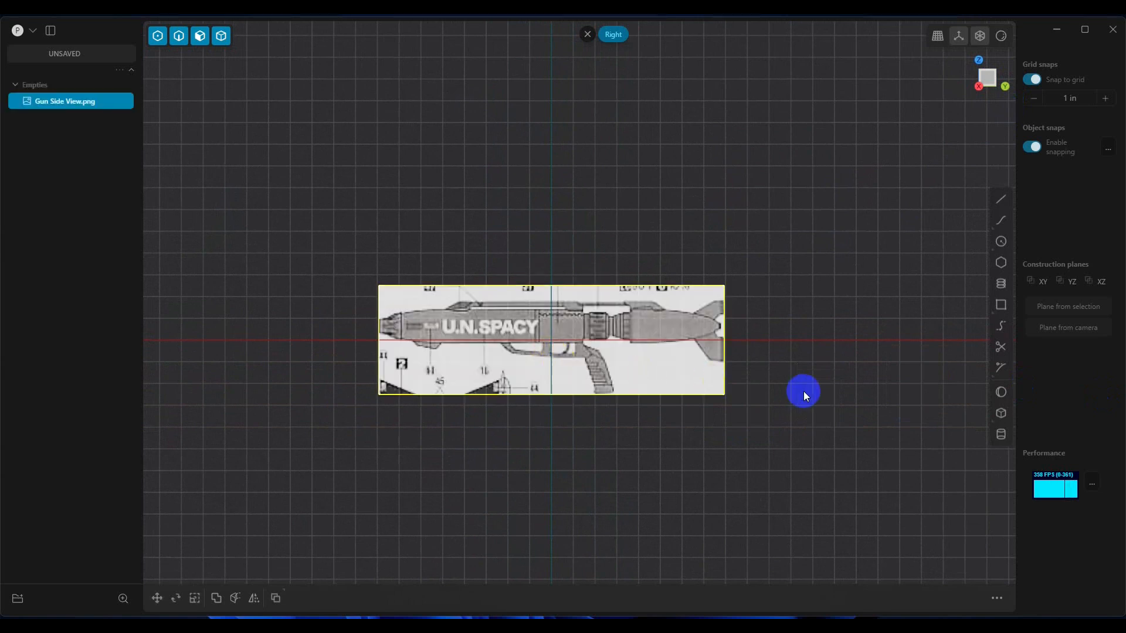
Step: Turn off grid snapping and move the gun image down about 0.646 in so the barrel centres on the axis
left_click(654, 418)
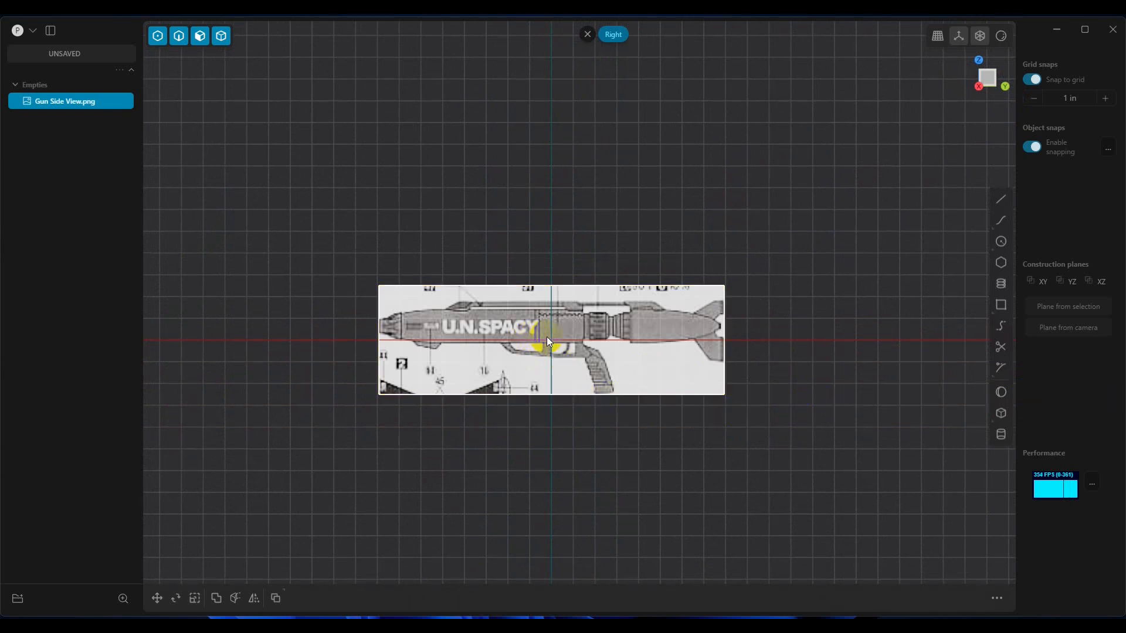
scroll(547, 336, "up", 5)
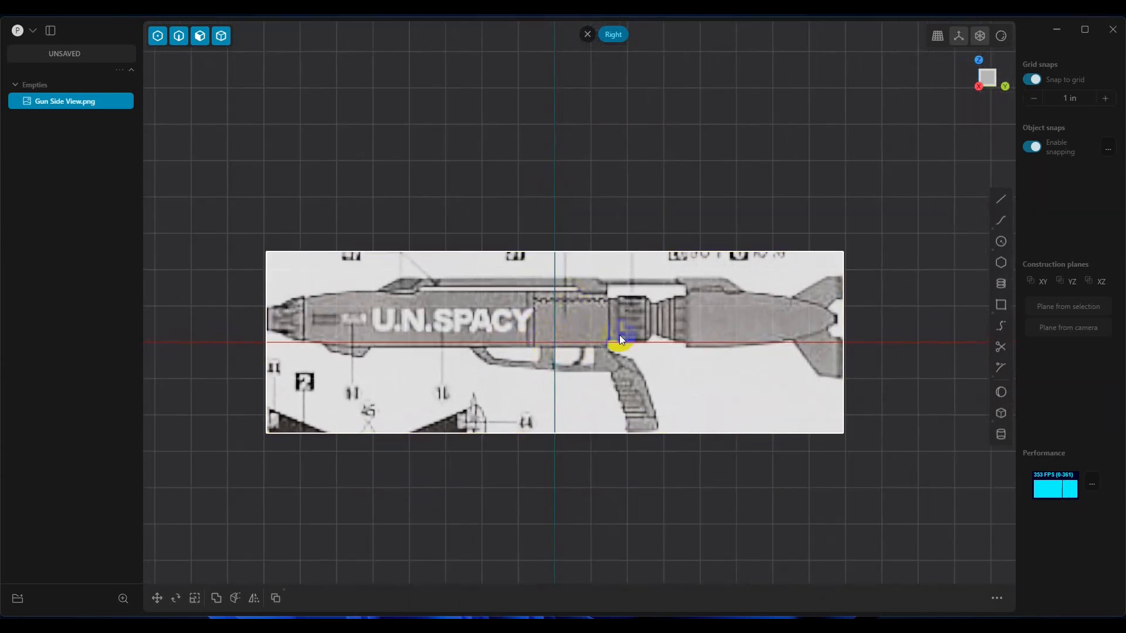
left_click(600, 294)
key("g")
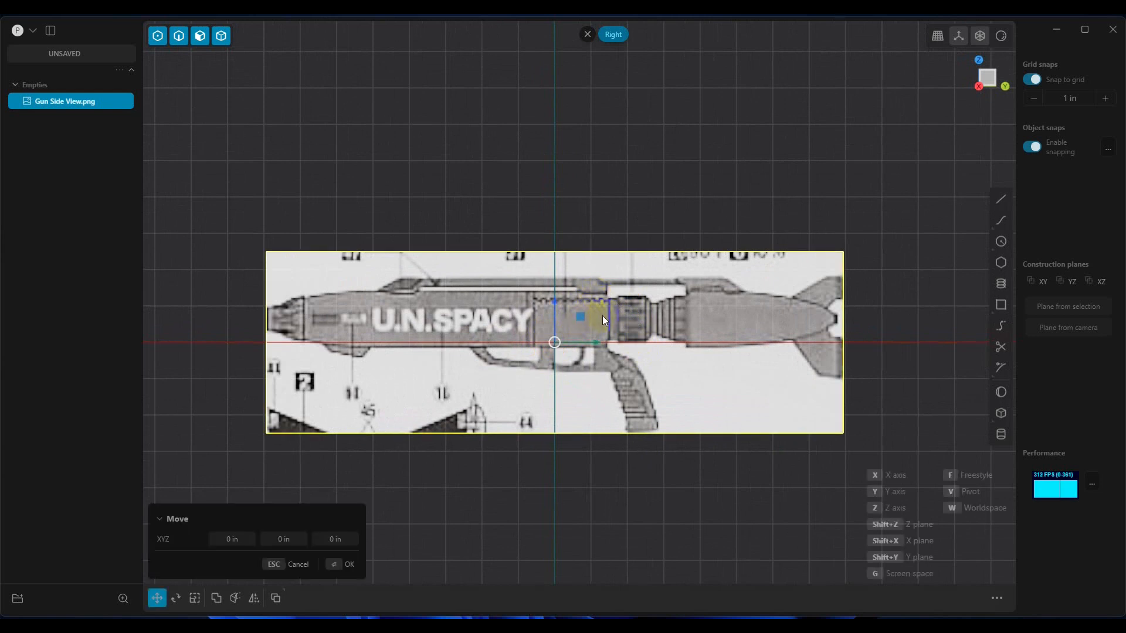
mouse_move(554, 299)
left_mouse_down()
mouse_move(554, 323)
mouse_move(553, 302)
left_mouse_up()
left_click(1031, 79)
left_click_drag(554, 300, 560, 330)
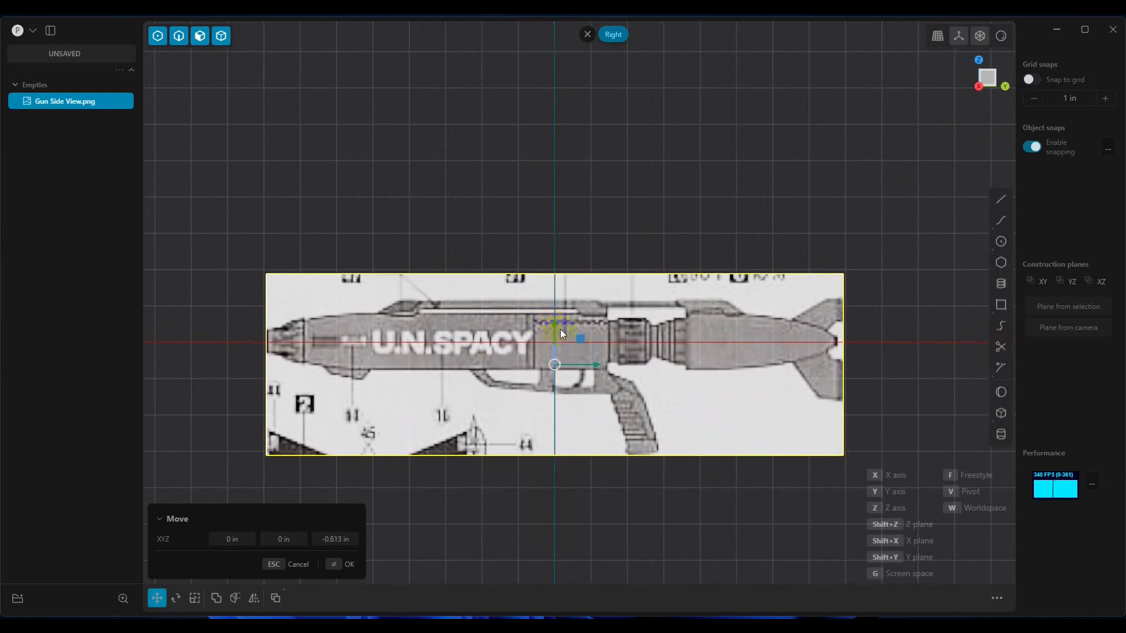
scroll(675, 379, "up", 5)
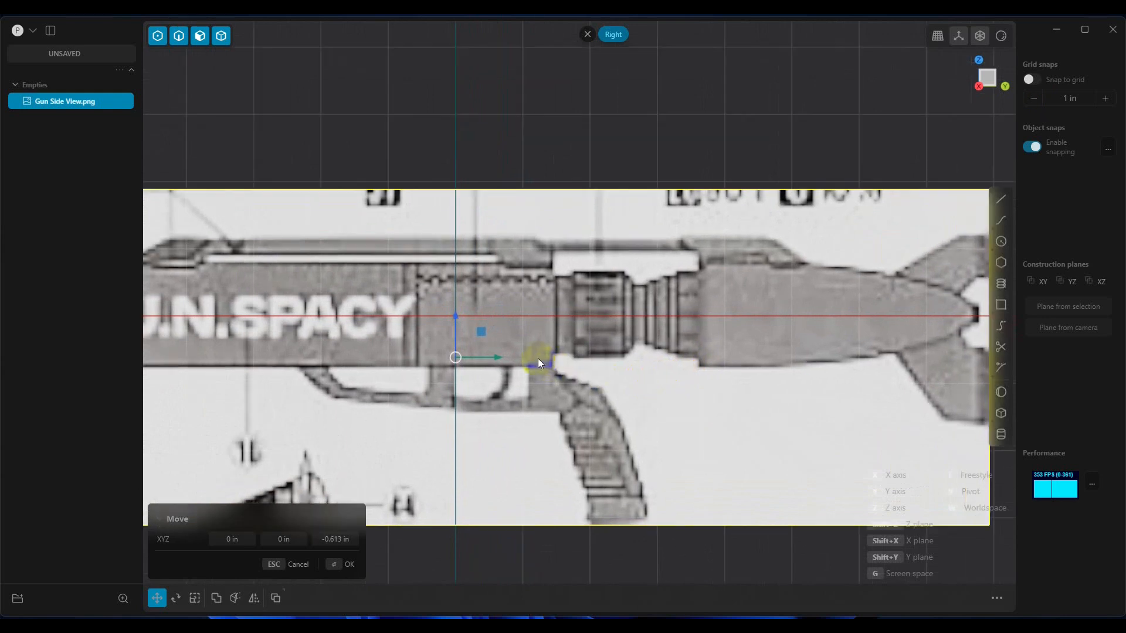
middle_click_drag(595, 377, 556, 364, "shift")
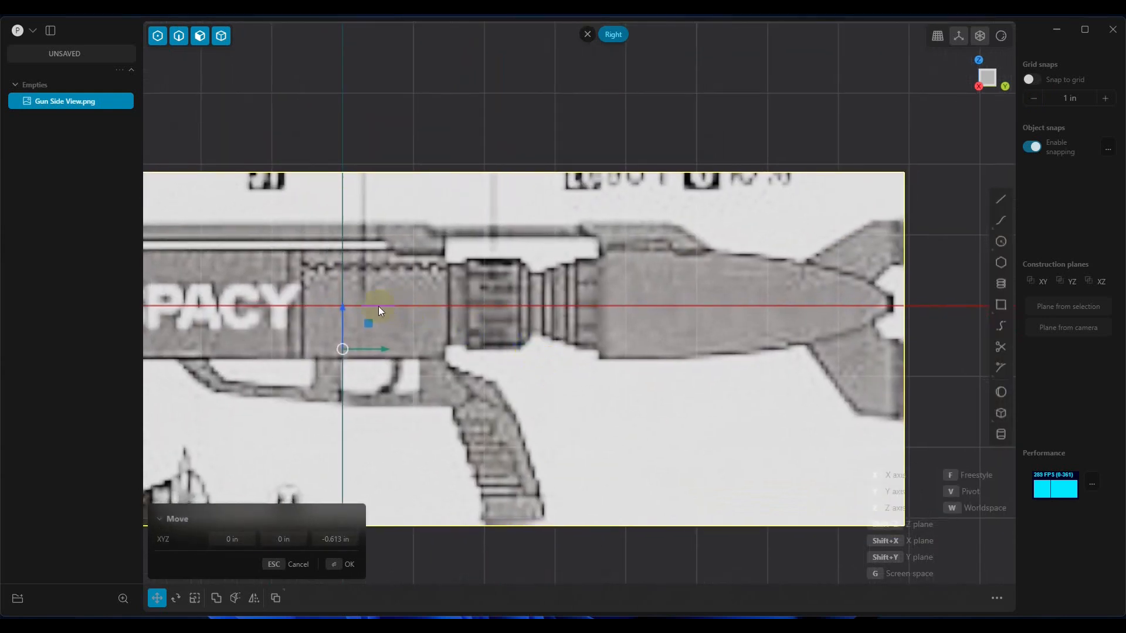
left_click_drag(343, 310, 342, 315)
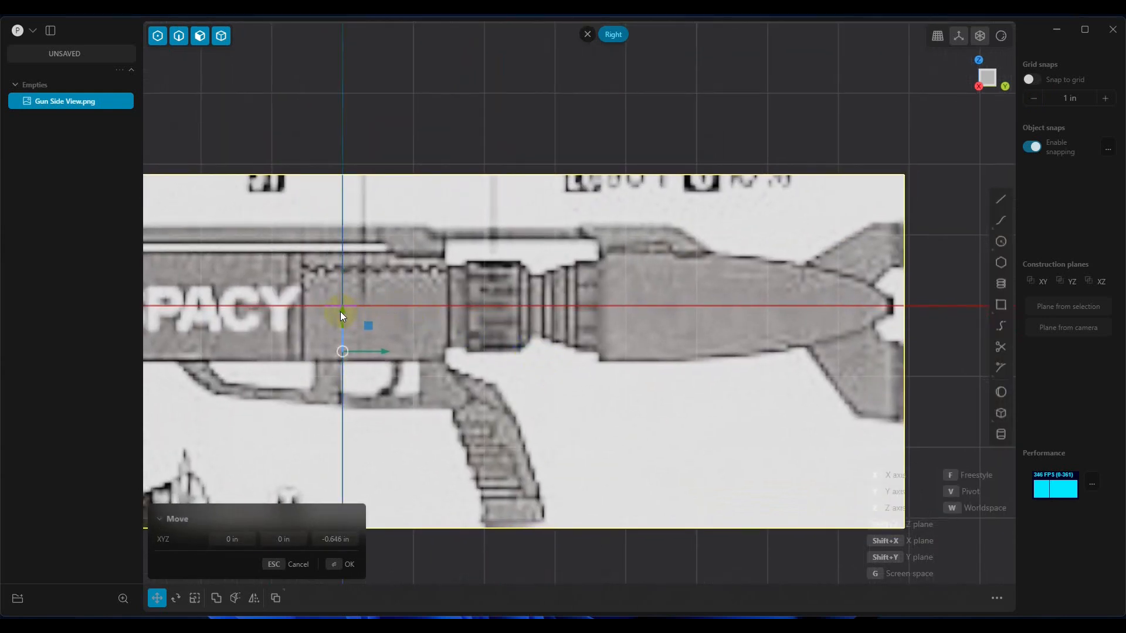
Step: Move the gun image -4.73 in along X
scroll(531, 357, "down", 5)
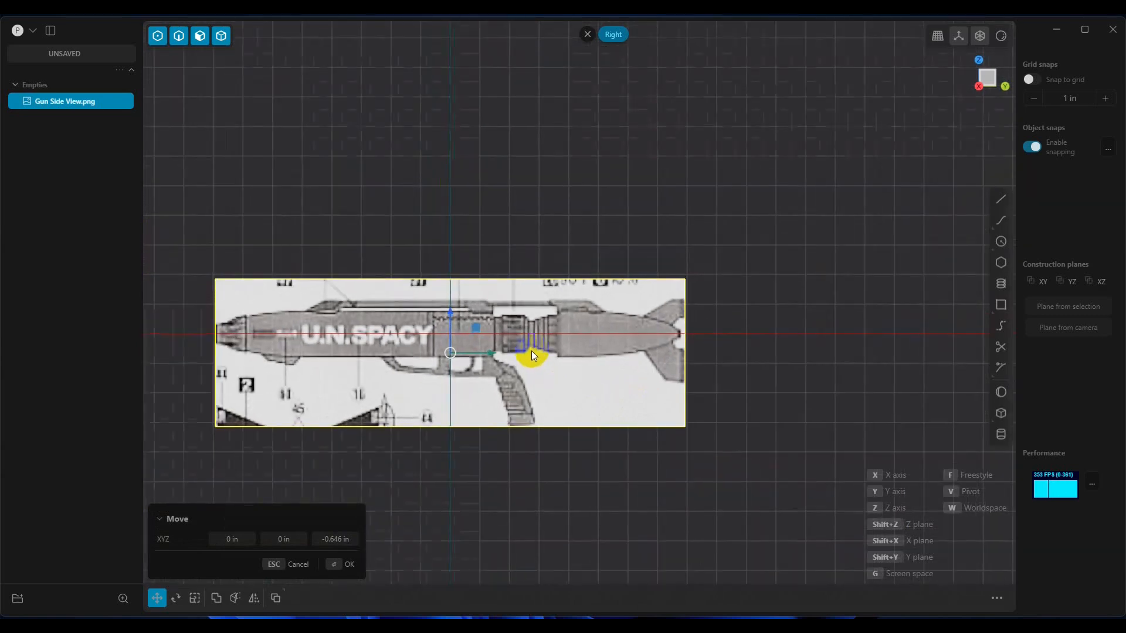
middle_click_drag(558, 337, 439, 381)
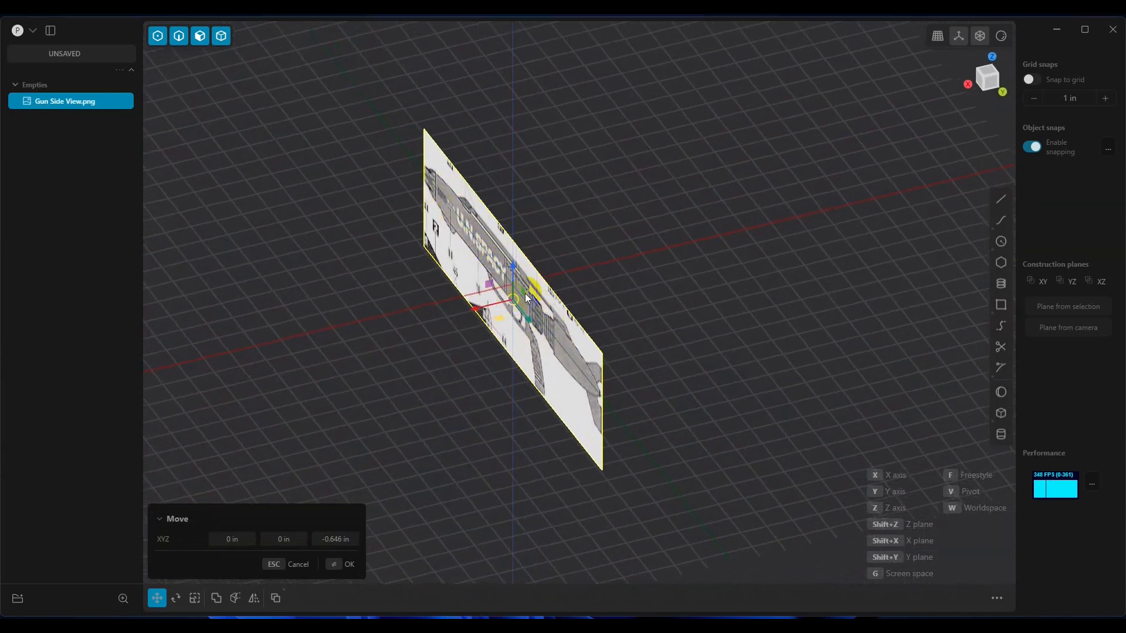
left_click_drag(476, 311, 594, 284)
middle_click_drag(522, 346, 620, 361)
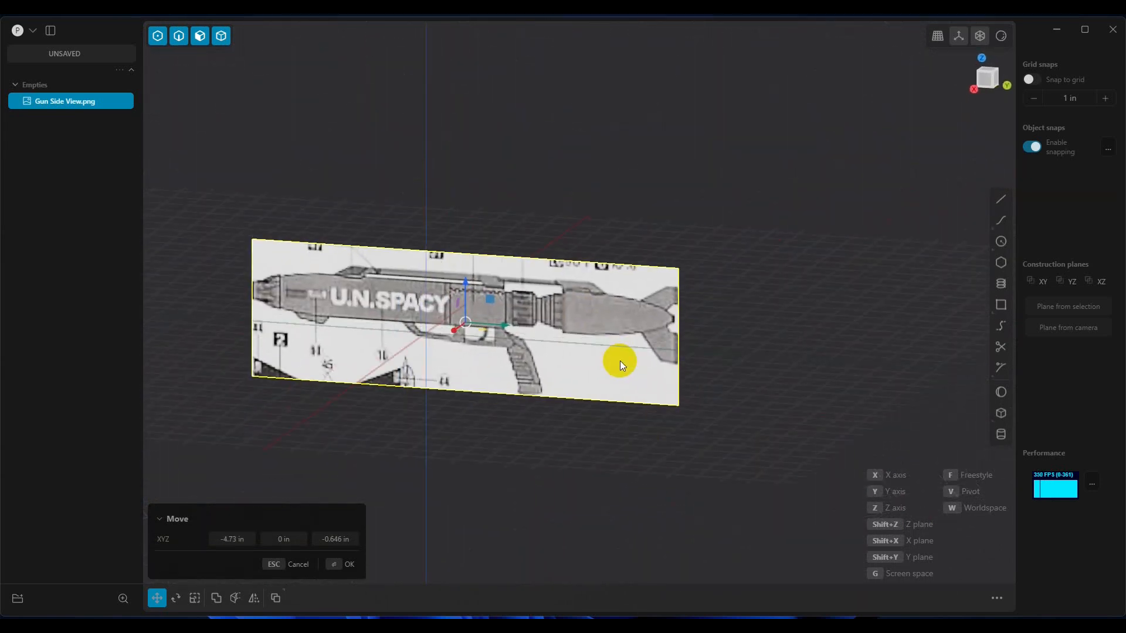
middle_click_drag(494, 396, 620, 391, "shift")
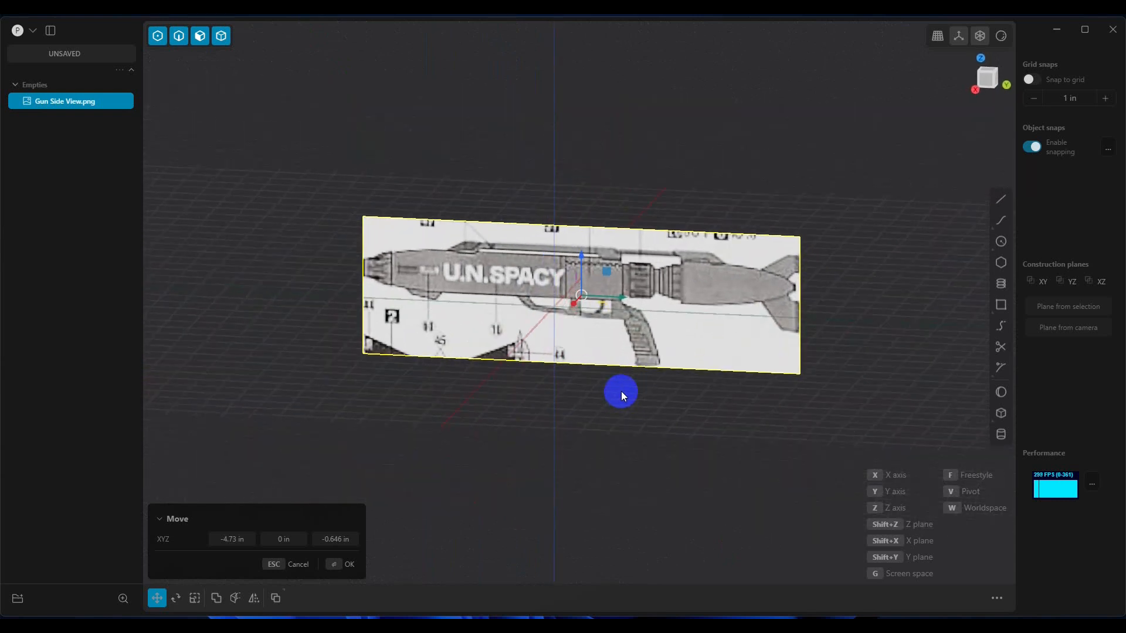